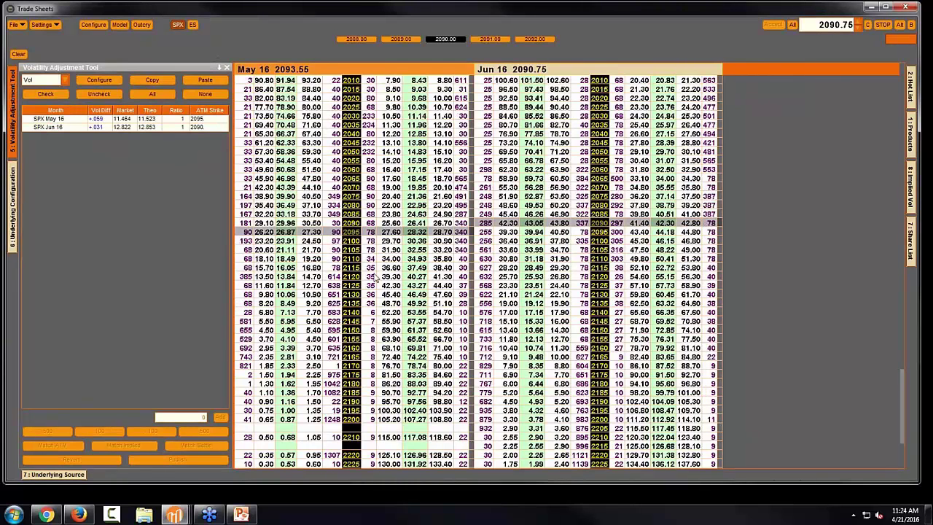
- Show the SPX May 16 volatility curve with live market points, panned toward lower volatilities
scroll(379, 305, "up", 1)
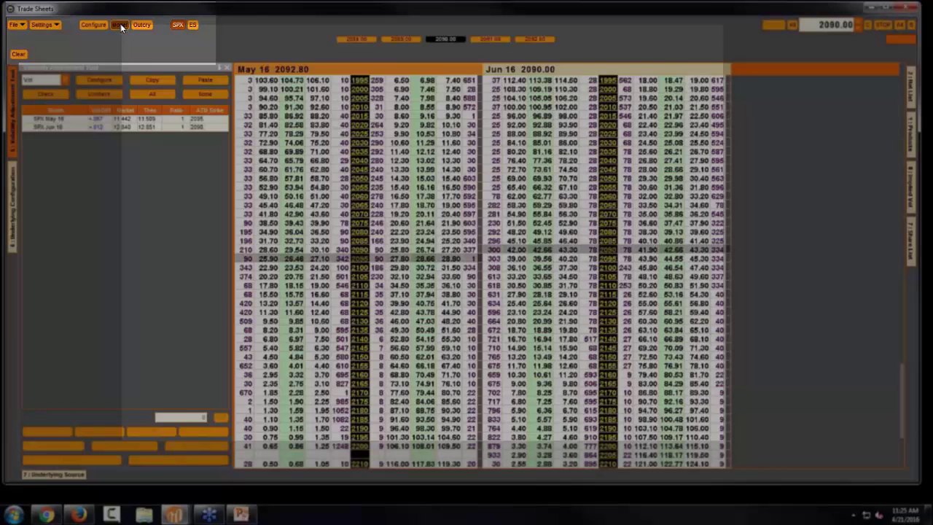
left_click(120, 24)
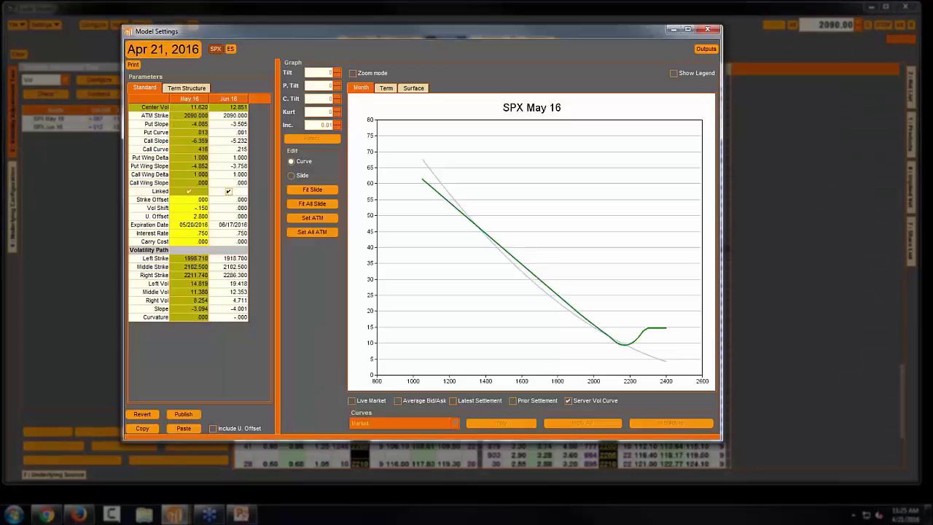
left_click(352, 400)
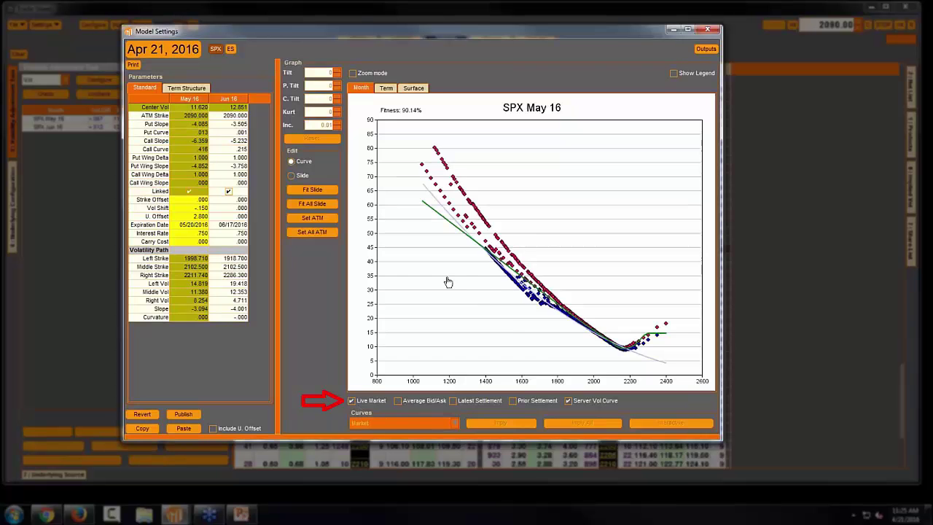
scroll(448, 282, "up", 2)
left_click_drag(447, 282, 372, 180)
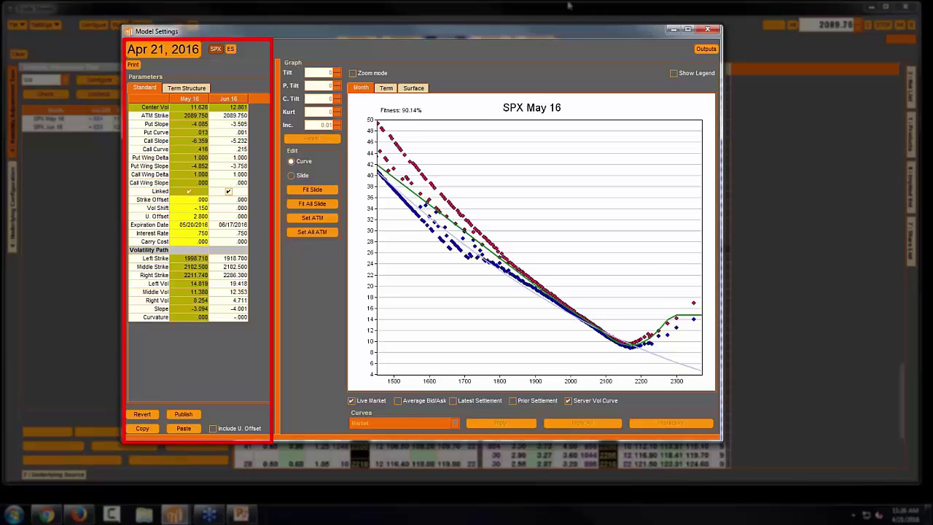
- Minimize Model Settings and close the stray Buy Order Ticket
left_click(672, 31)
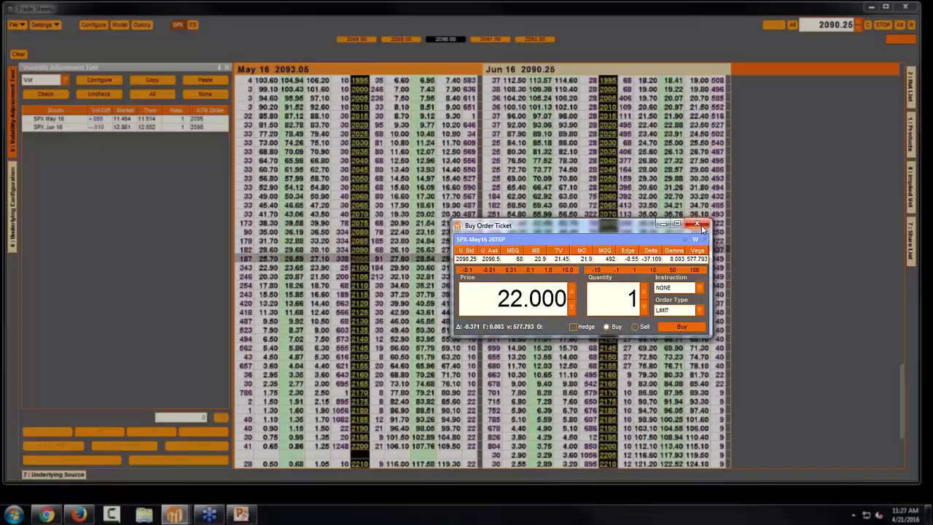
left_click(700, 224)
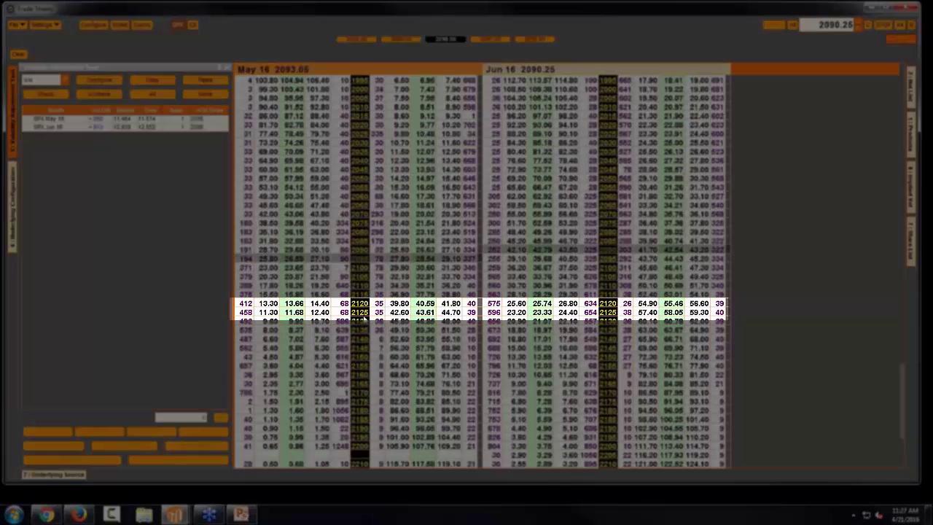
- Select the May 16 2125 and 2120 strikes to generate priced spread offers
left_click(360, 313)
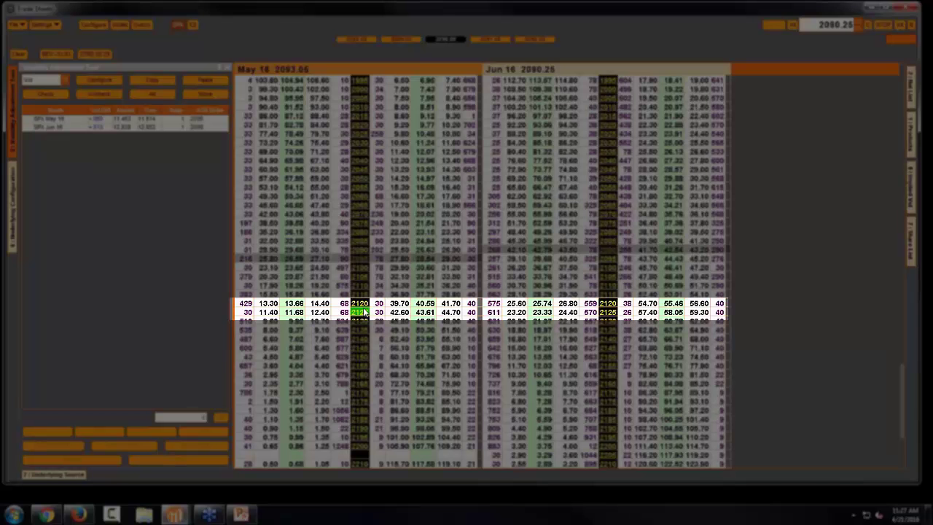
left_click(363, 305)
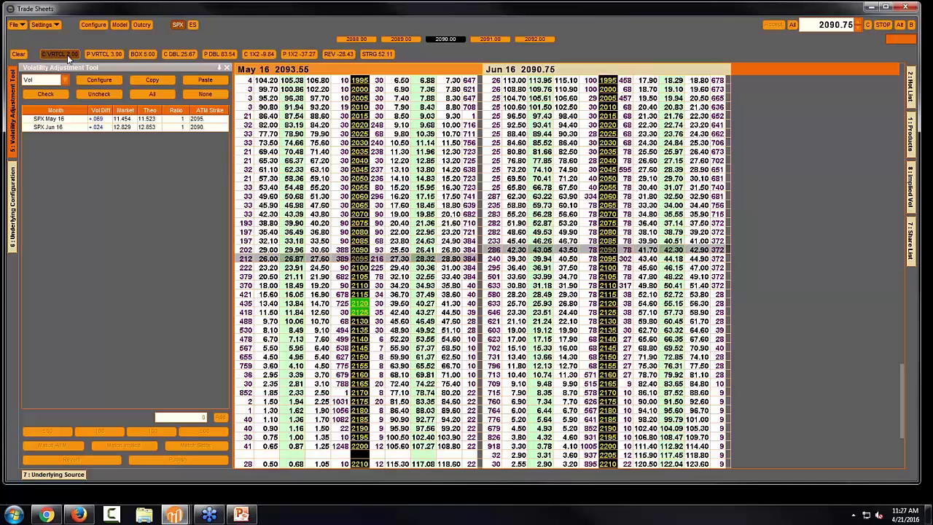
- Open the 2120/2125 call vertical ticket and raise the underlying price to 2091.50
left_click(67, 56)
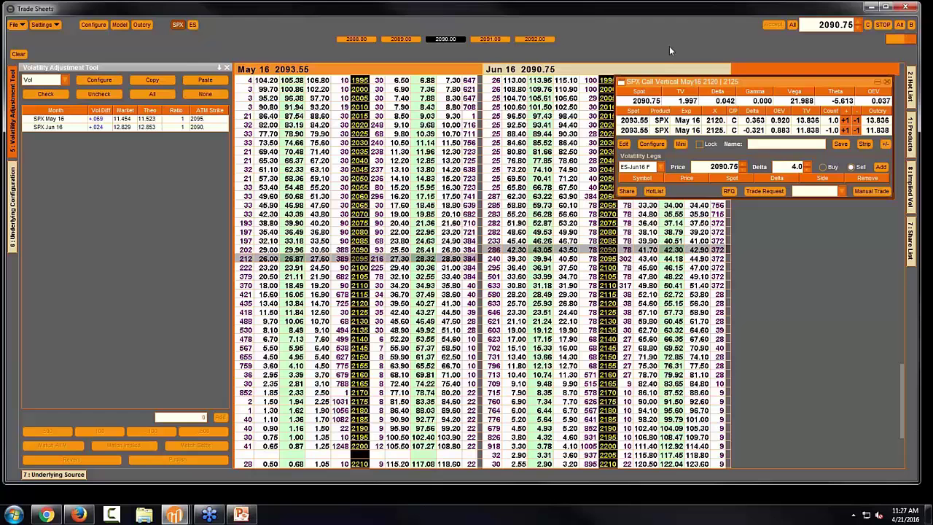
left_click(864, 23)
left_click(864, 23)
left_click(864, 25)
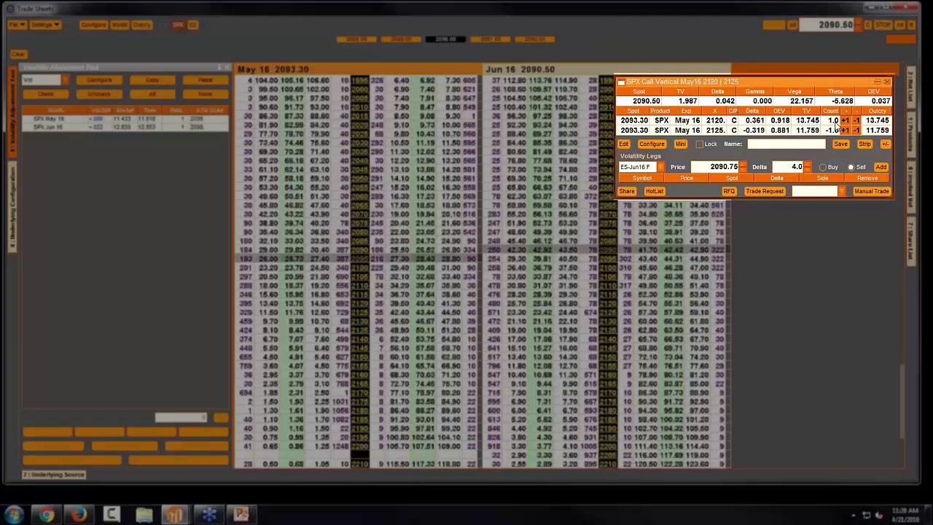
- Set the two leg counts to 500 and 0.5 so the Greeks recalculate
double_click(829, 120)
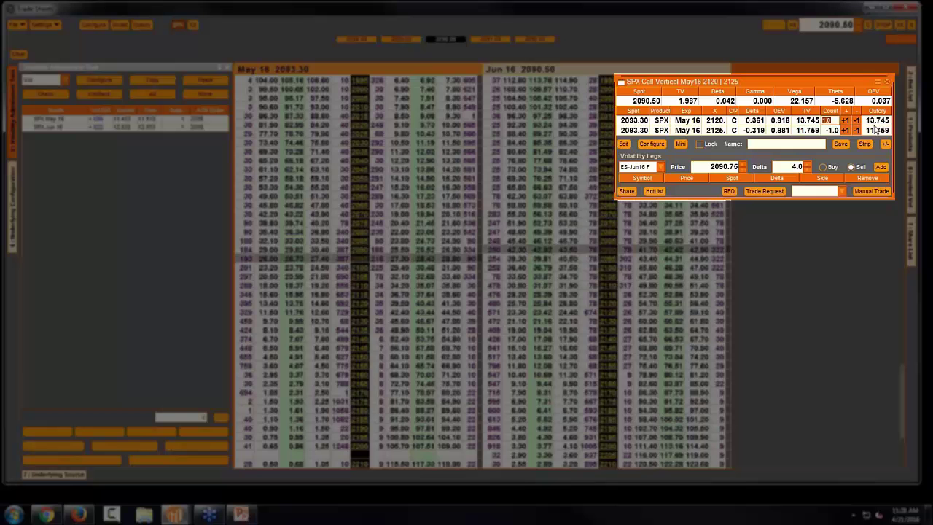
type("500")
left_click(827, 131)
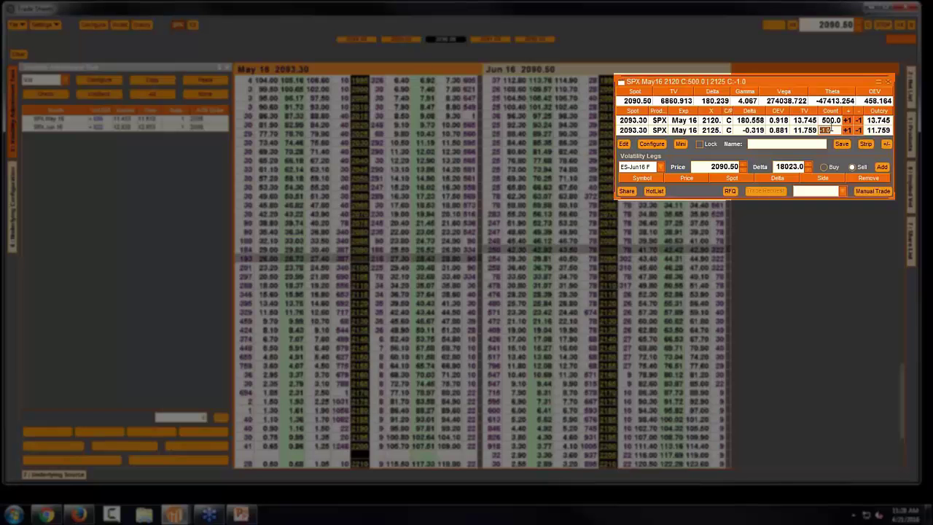
type("500")
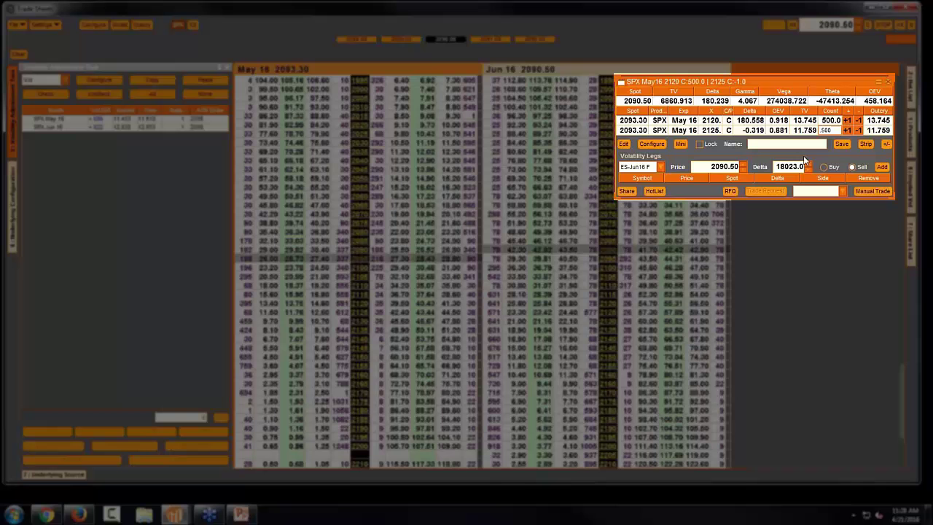
key("Return")
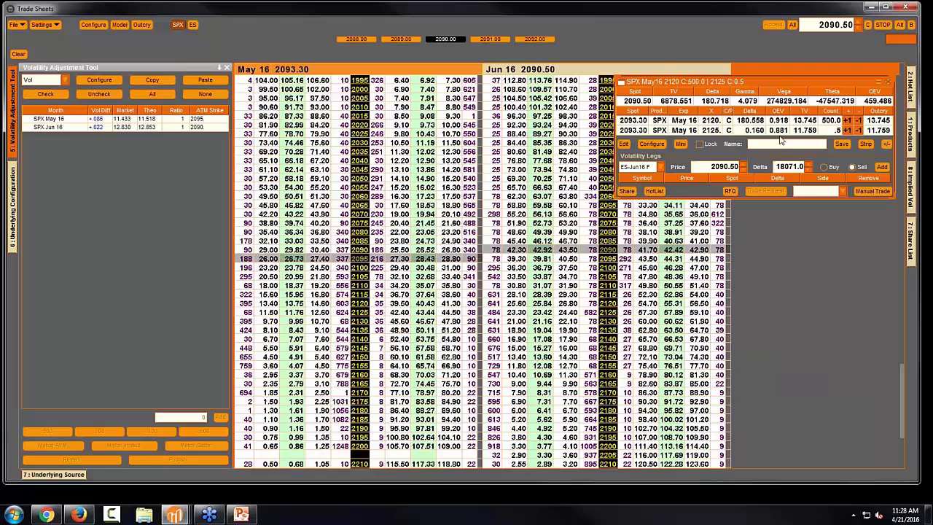
- Close the vertical ticket and open a May 16 2070/2090/2110 put butterfly ticket
left_click(878, 84)
mouse_move(910, 86)
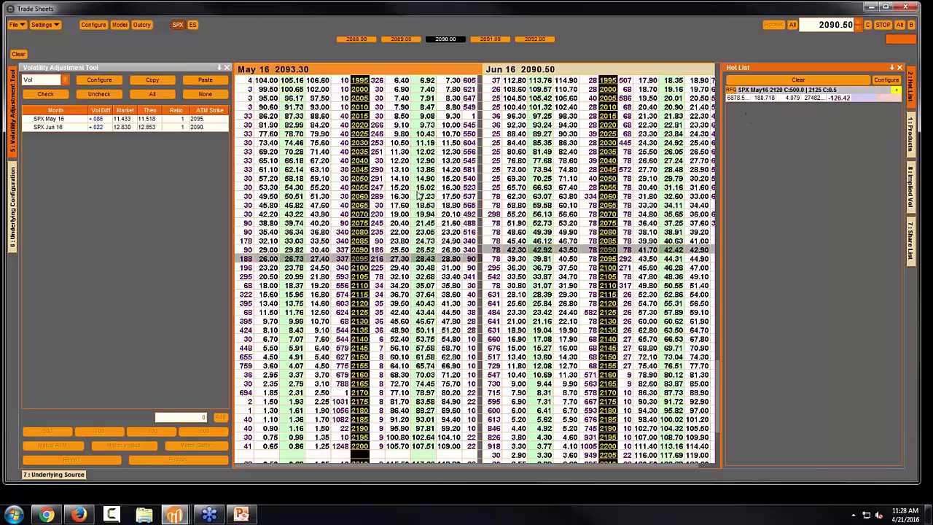
left_click(366, 214)
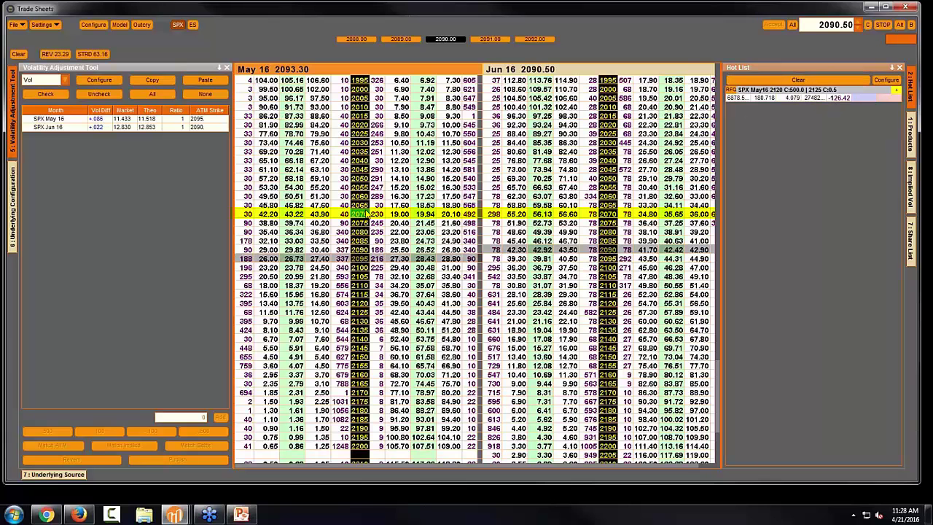
left_click(364, 250)
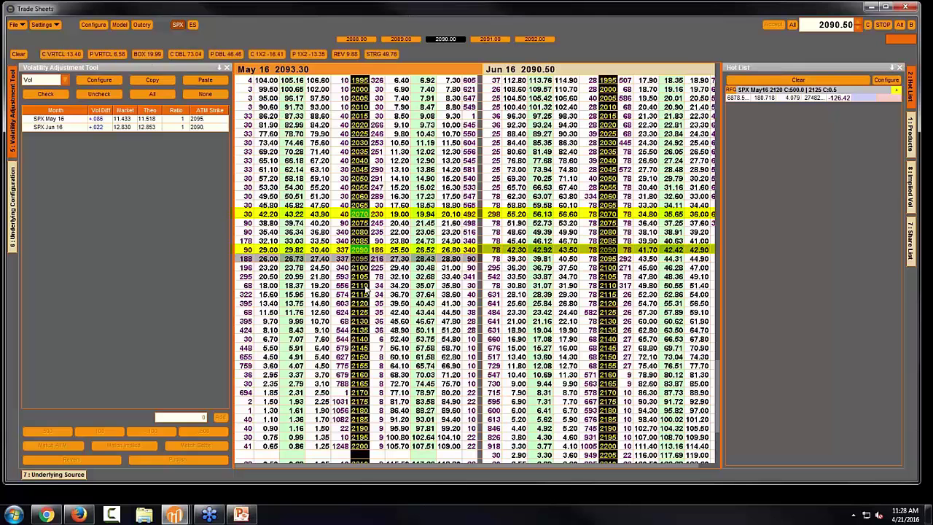
left_click(365, 286)
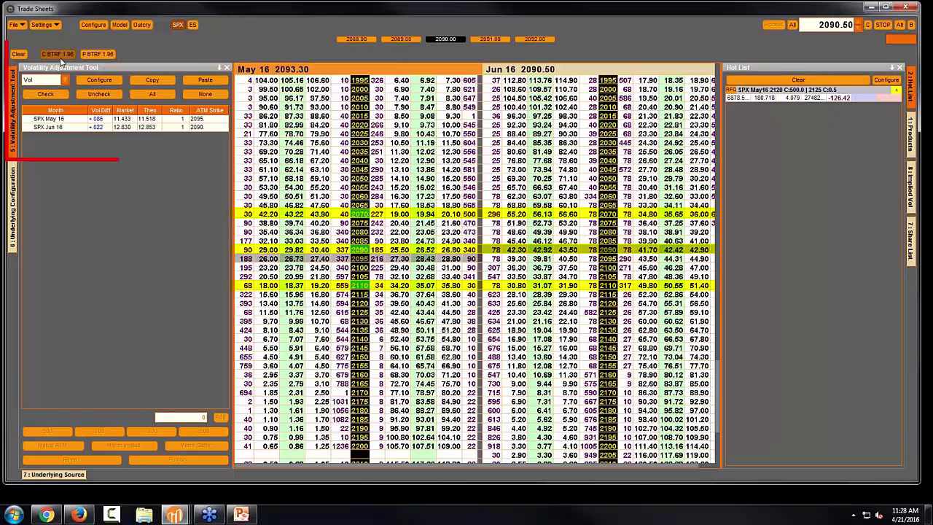
left_click(93, 56)
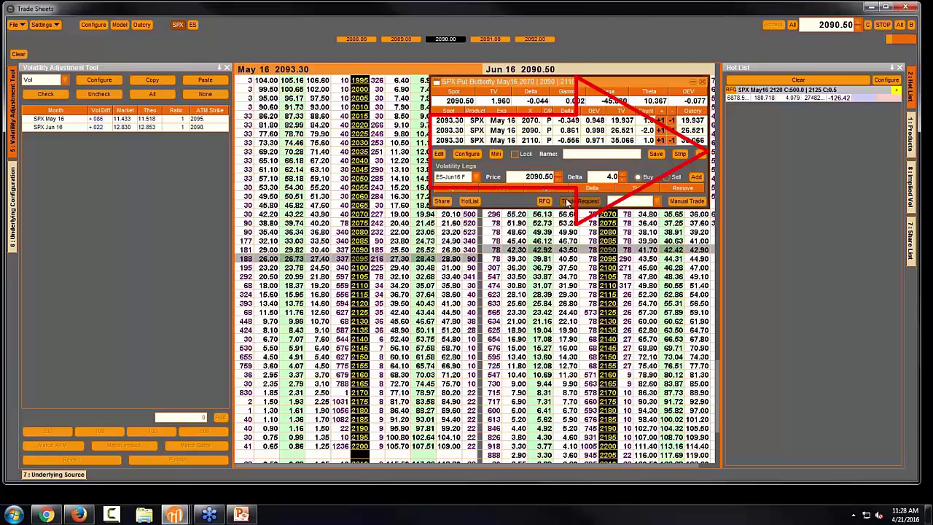
- Check the Trade Request targets, then share the put butterfly and close its ticket
left_click(656, 201)
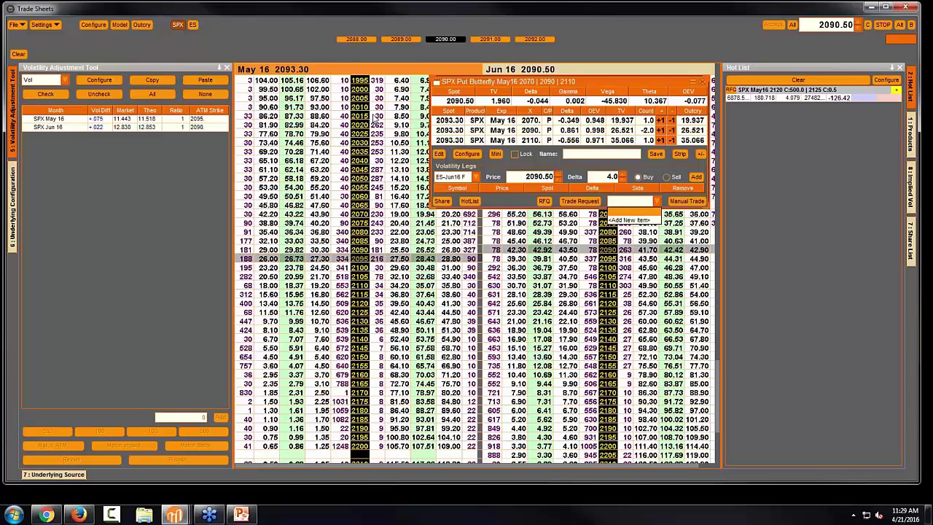
left_click(445, 201)
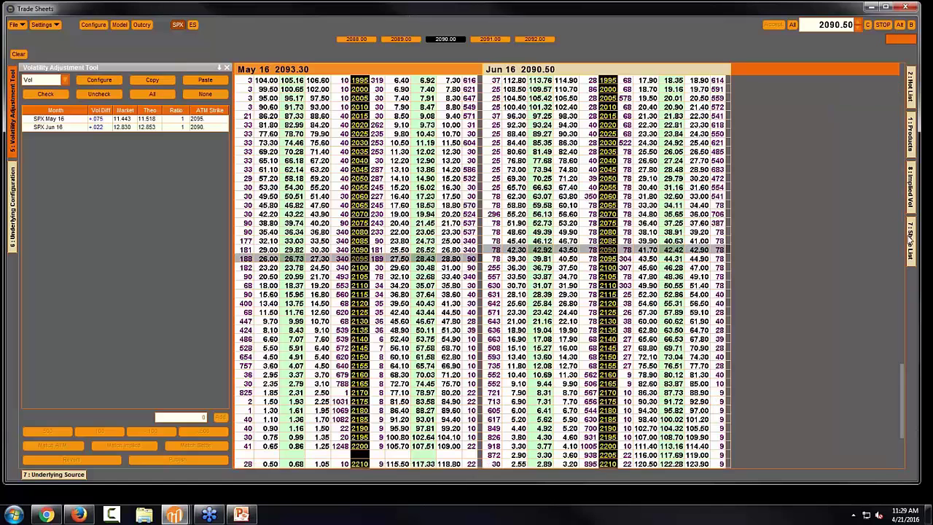
- Open the '7: Share List' panel listing the shared butterfly and call vertical
left_click(909, 239)
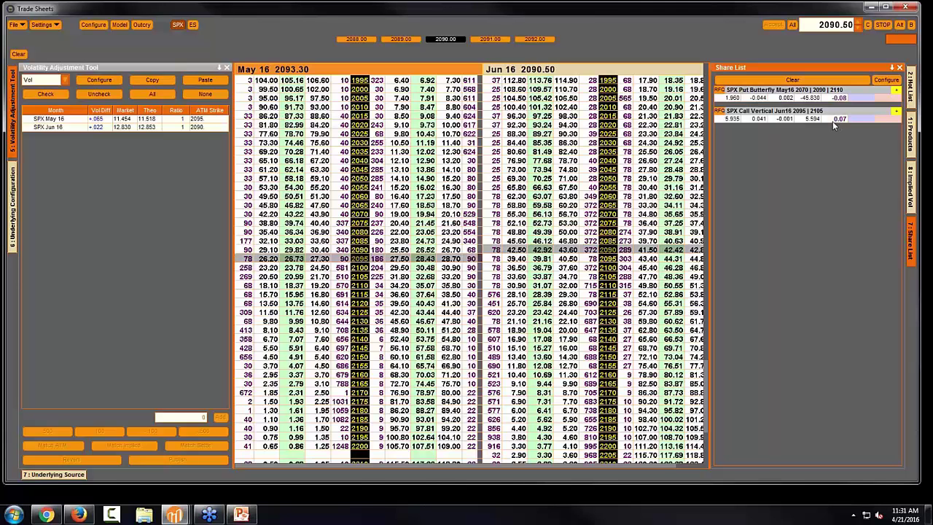
- Minimize Trade Sheets and move the SPX May16 Spreads window to the screen top
left_click(872, 7)
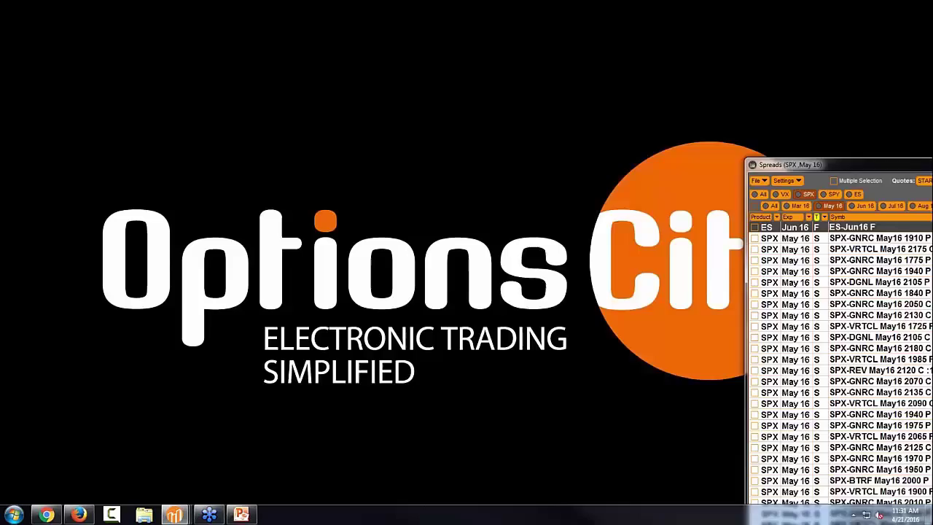
left_click_drag(838, 165, 193, 139)
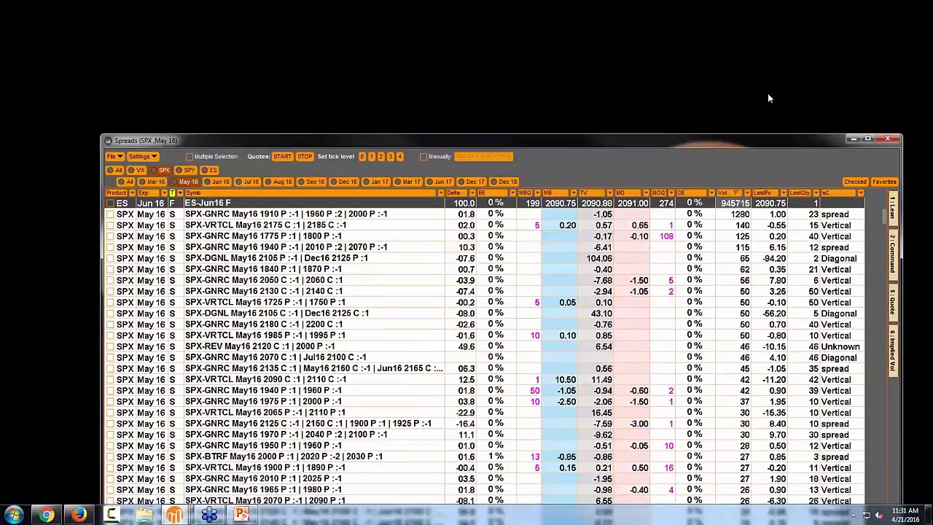
left_click_drag(767, 94, 793, 14)
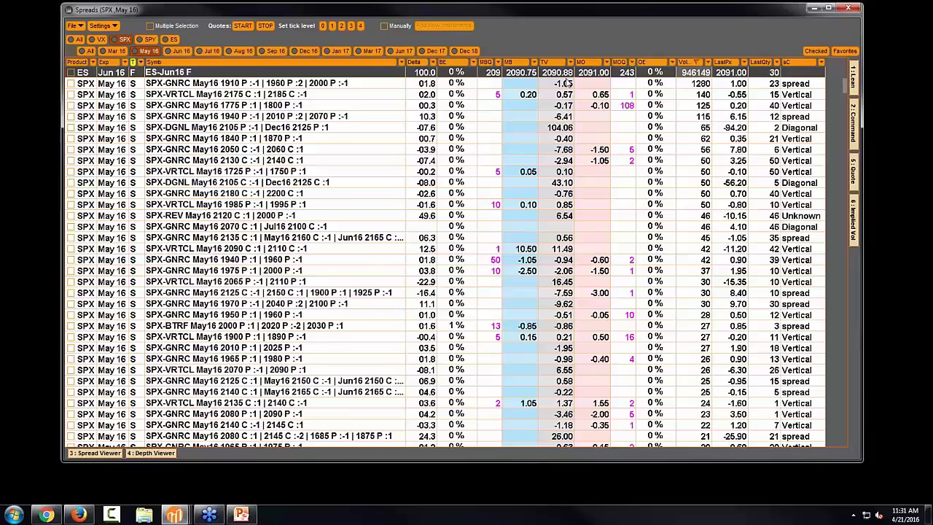
scroll(567, 131, "down", 1)
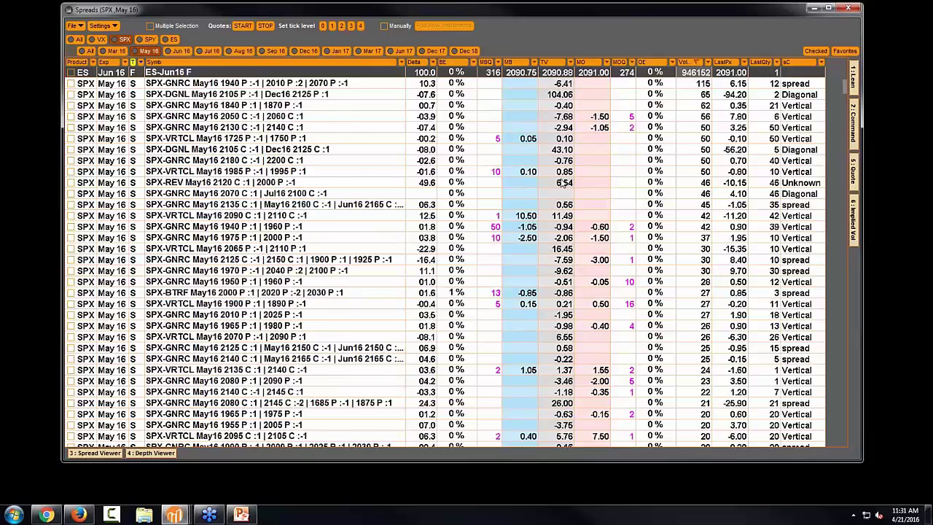
scroll(562, 182, "down", 2)
scroll(563, 185, "down", 3)
scroll(563, 186, "up", 6)
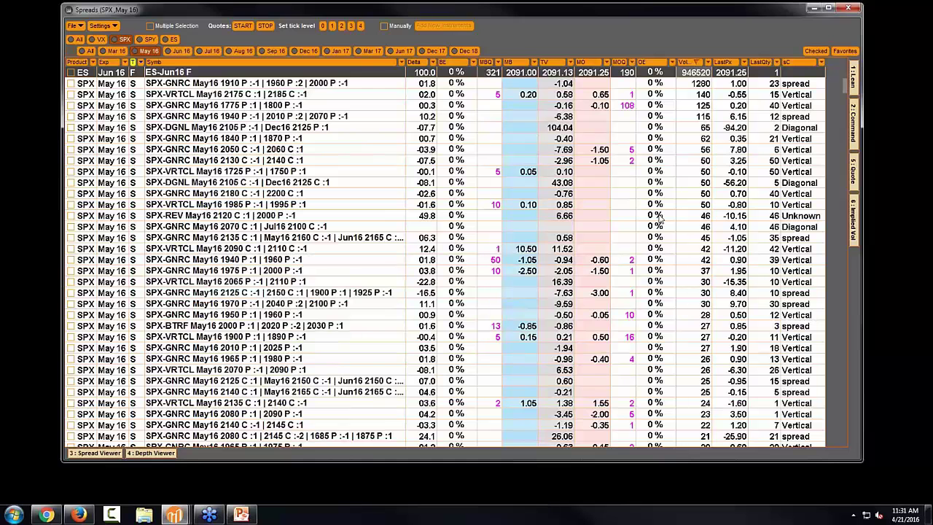
- Filter the spreads' sC column to Vertical and move Trade Control to the centre
left_click(820, 62)
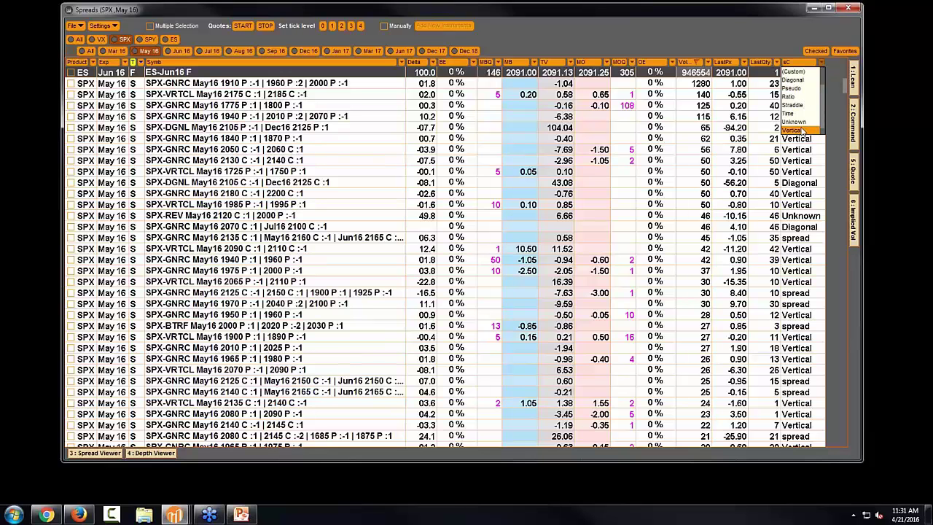
left_click(802, 131)
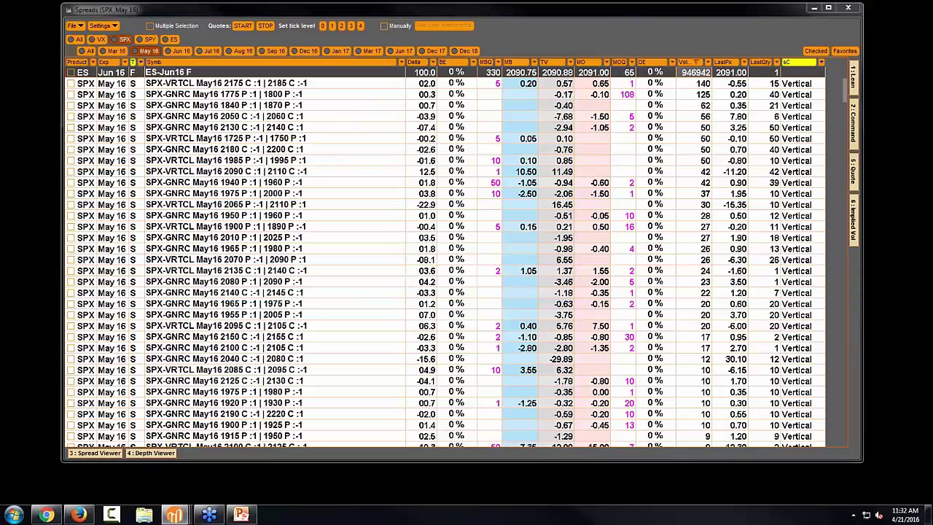
left_click_drag(932, 282, 667, 264)
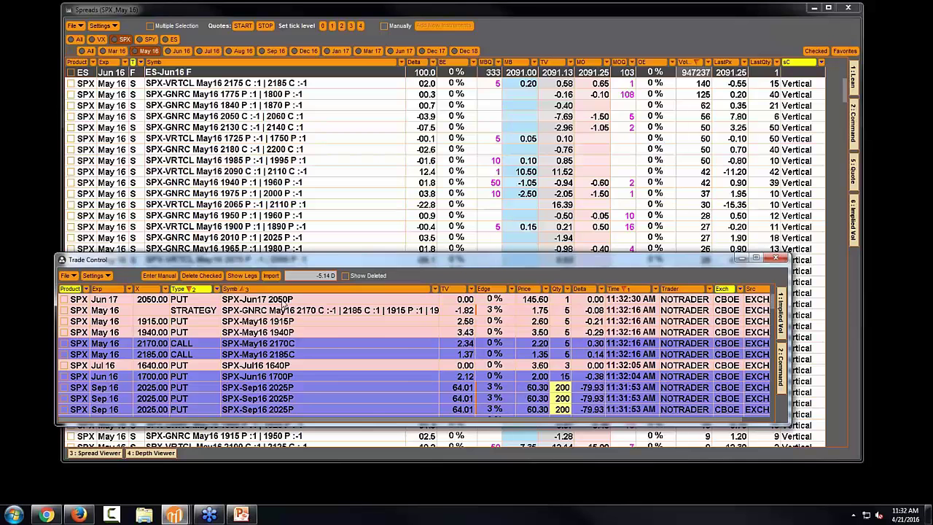
- Filter the Trade Control Type column to STRATEGY trades
left_click(216, 289)
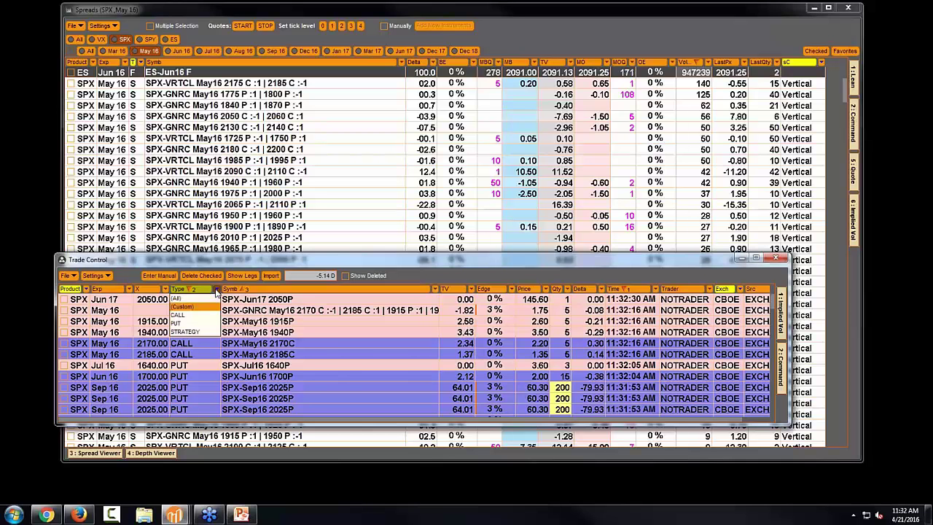
left_click(194, 331)
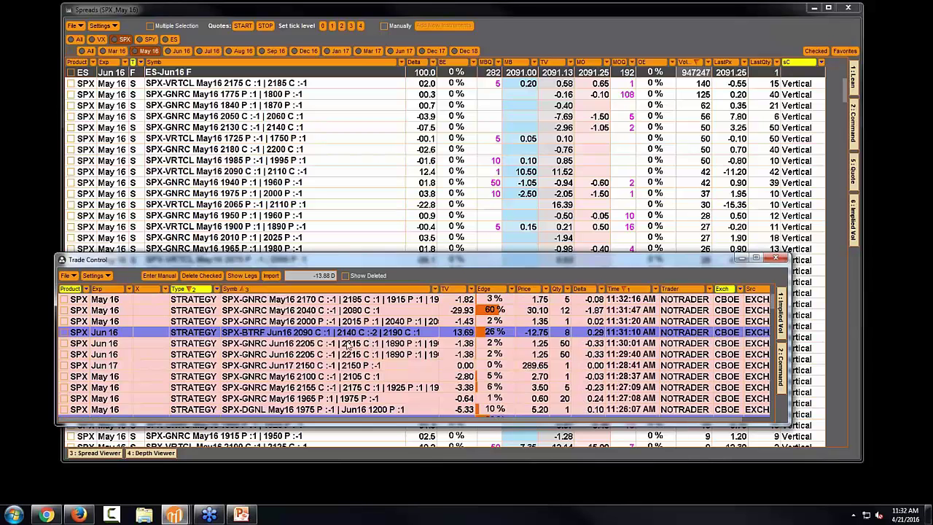
scroll(348, 344, "down", 1)
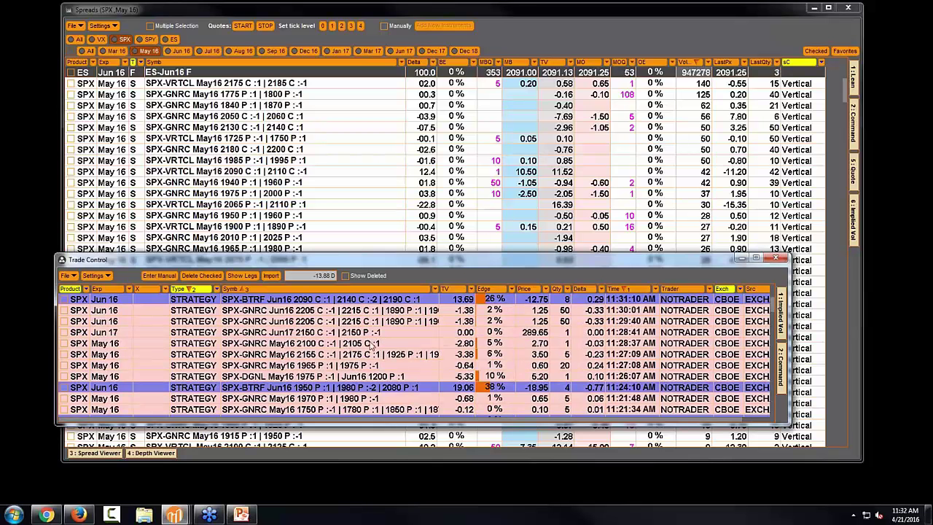
- Open and cancel a sell ticket for the Jun16 2205 trade, then minimize Trade Control and Spreads
left_click(462, 322)
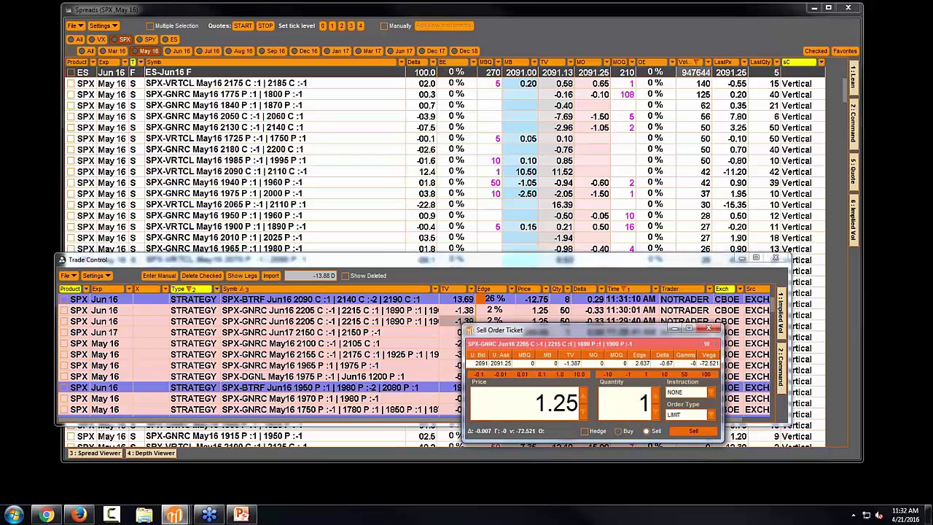
left_click(713, 330)
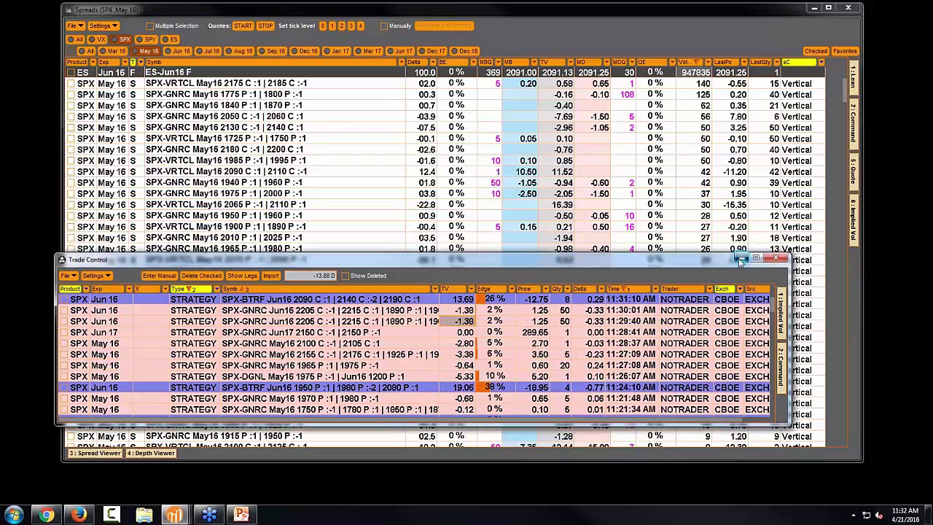
left_click(737, 258)
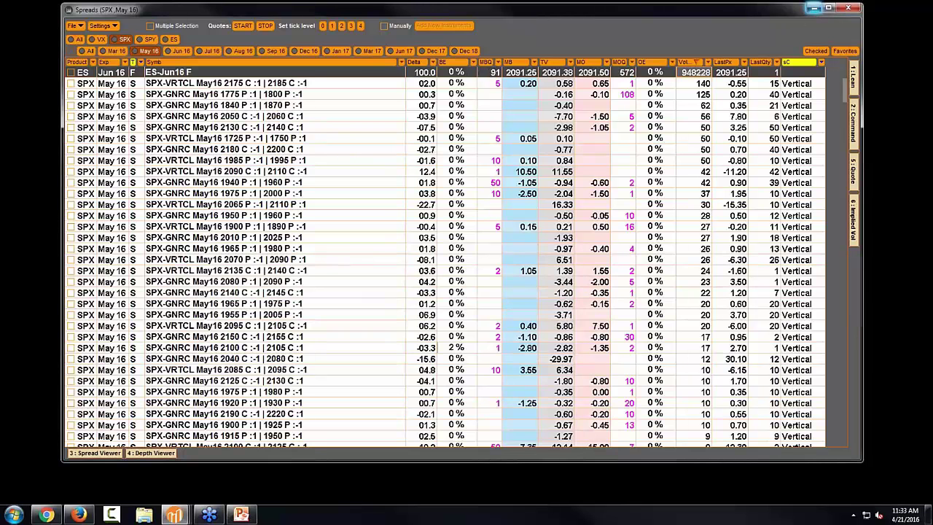
left_click(814, 8)
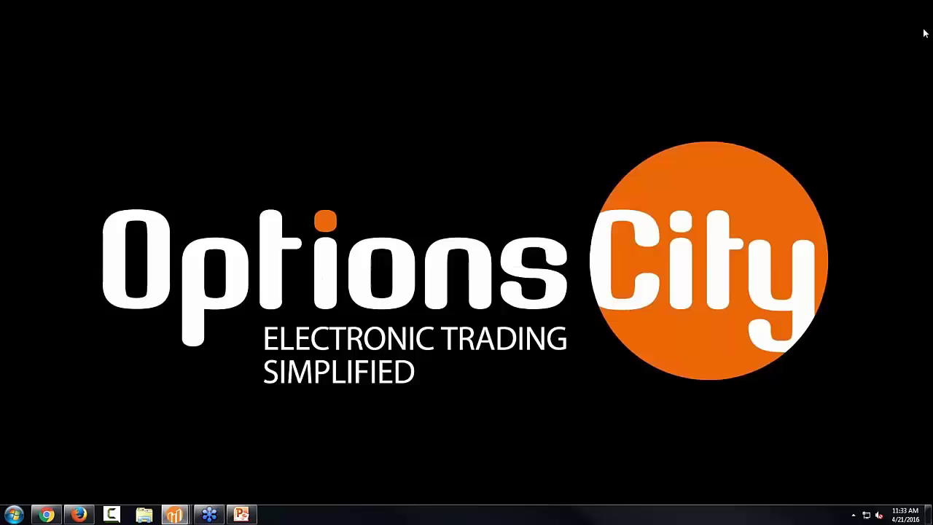
- Bring the Greek Report into view and group it into Delta ES Group and Delta SPX Group rows
left_click_drag(924, 33, 243, 60)
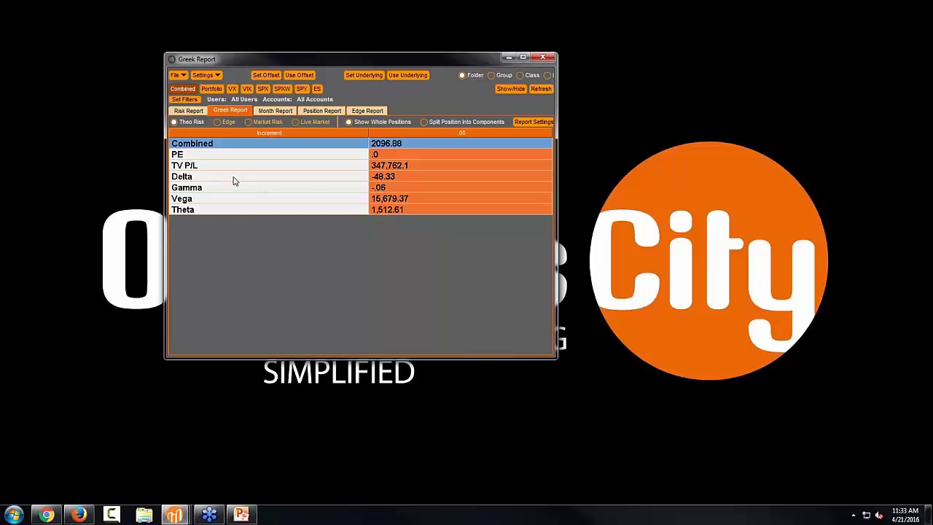
left_click(496, 77)
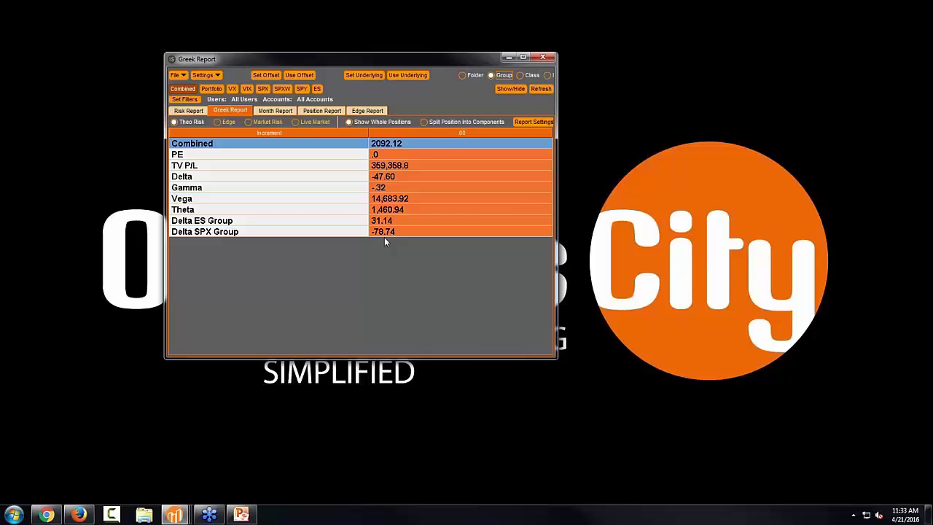
- Widen the Greek Report and break ES and SPX deltas down by expiry month, May 16 and Jun 16
left_click_drag(558, 203, 569, 203)
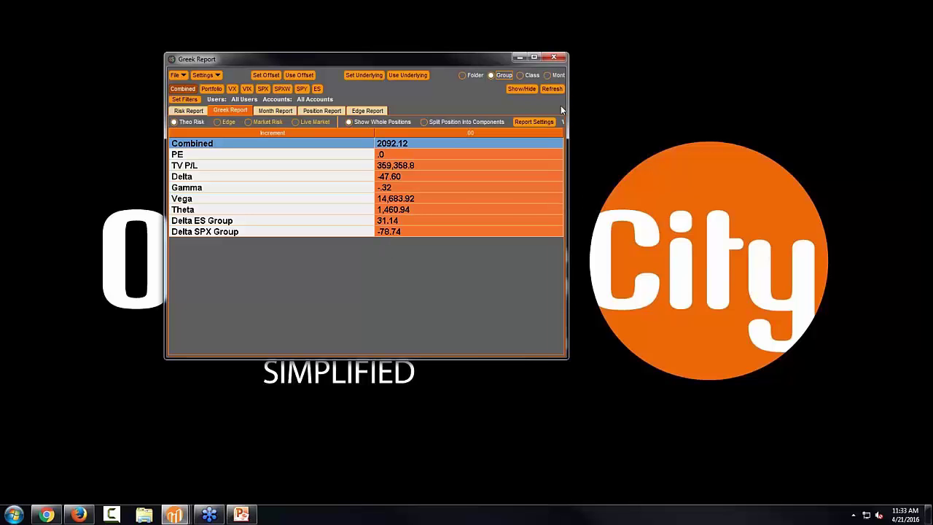
left_click(551, 76)
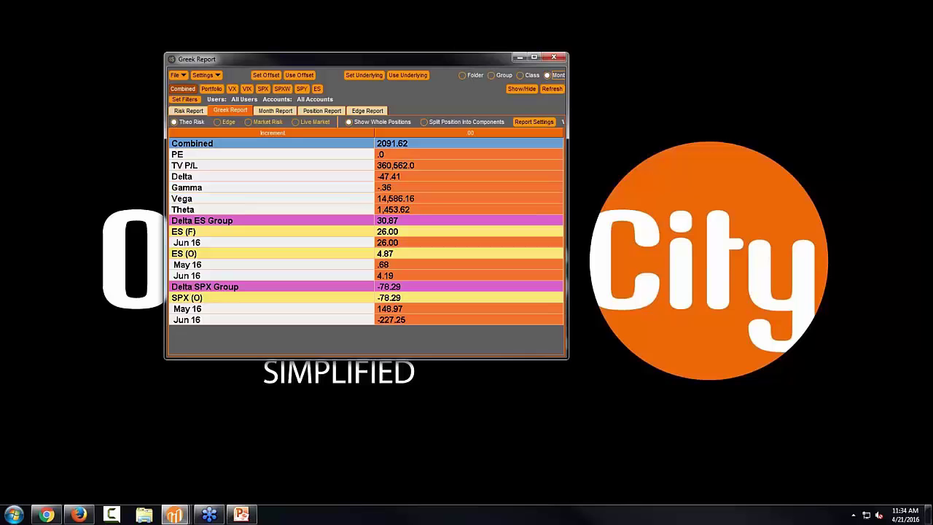